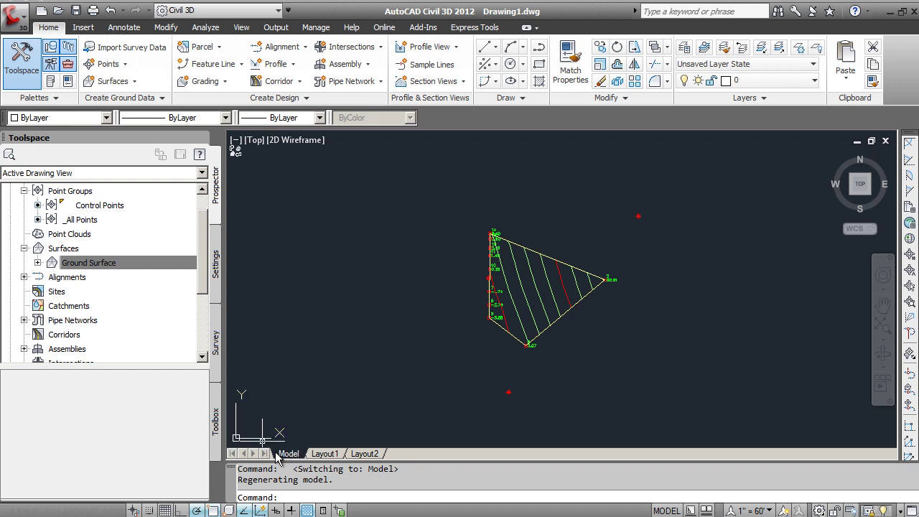
Step: Compare Layout1 and Layout2, then settle on Layout1 to see the ground surface viewport
click(325, 454)
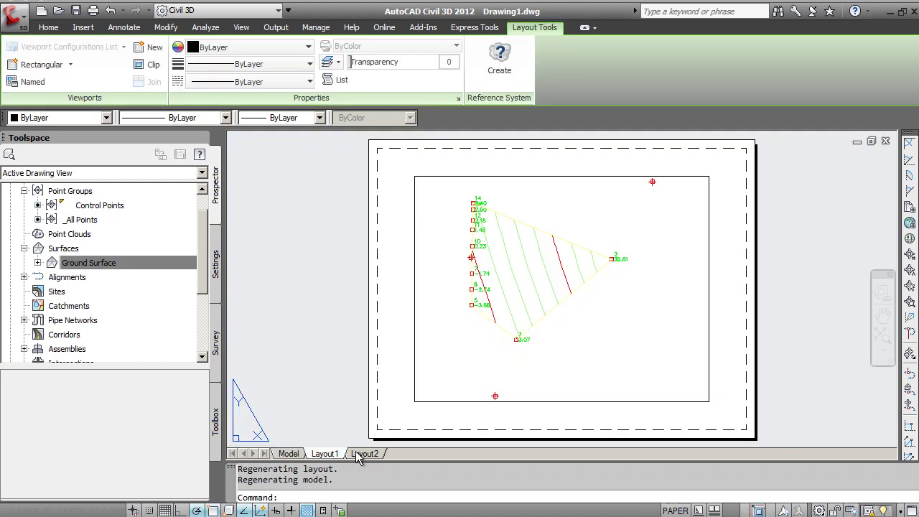
click(361, 454)
click(331, 457)
click(364, 456)
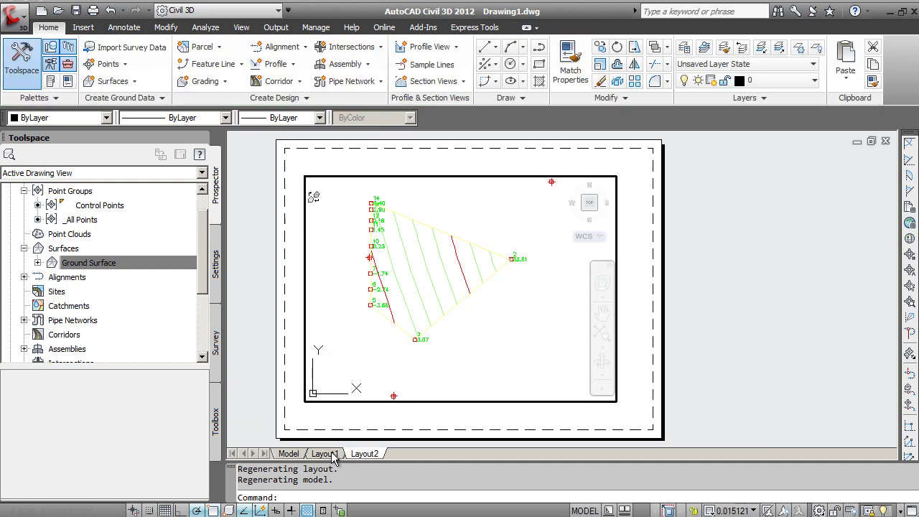
click(332, 455)
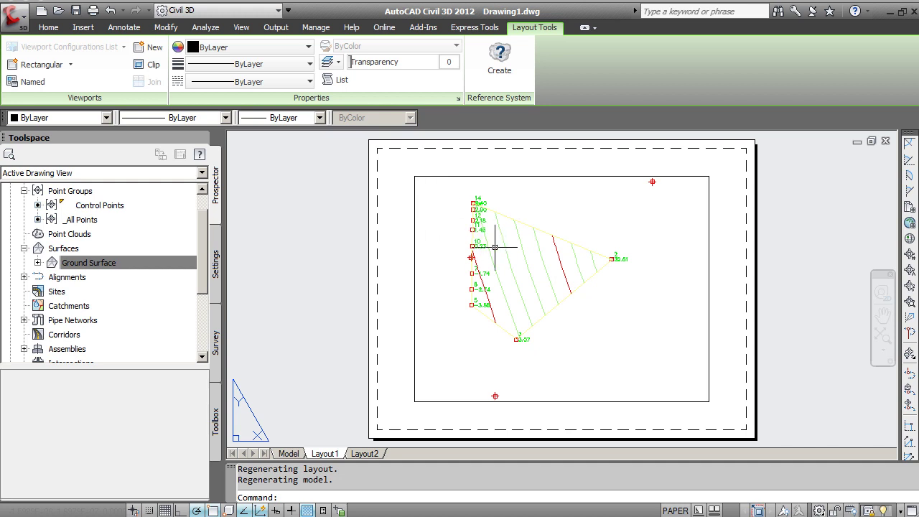
scroll(530, 267, down, 2)
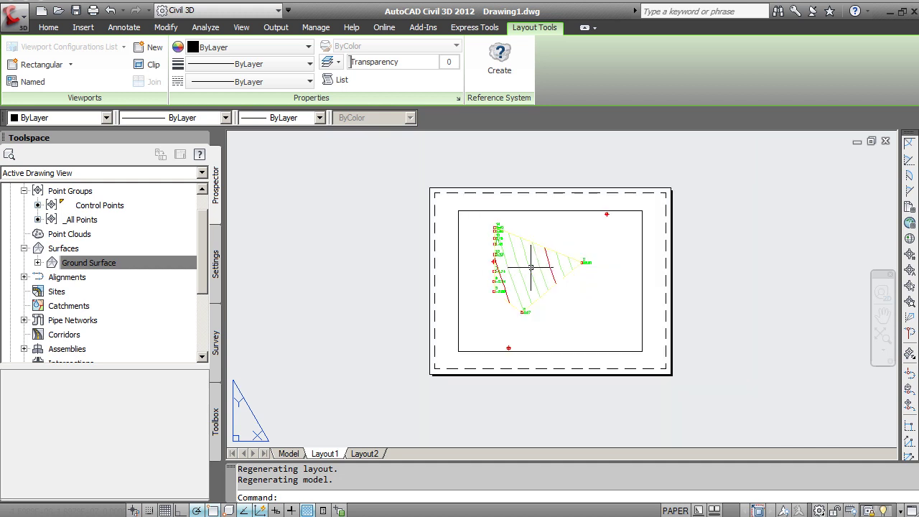
scroll(531, 267, up, 1)
scroll(531, 268, up, 1)
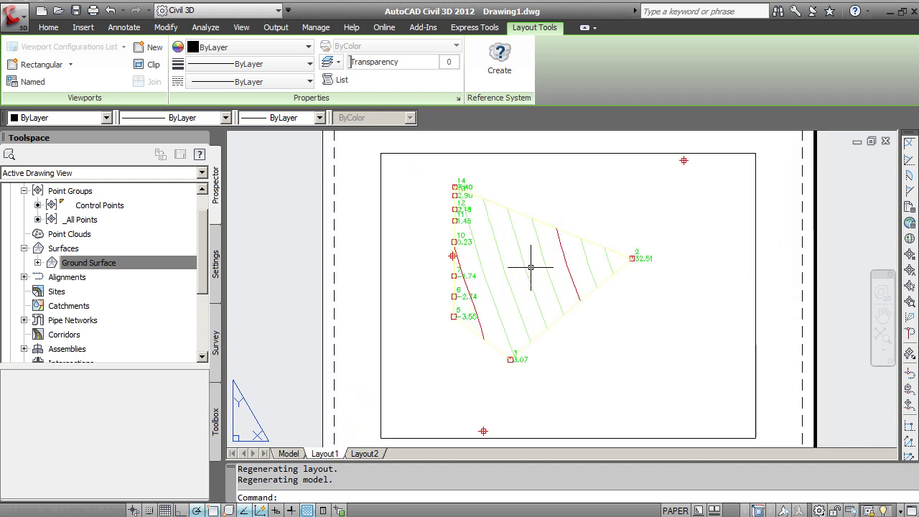
scroll(531, 267, down, 1)
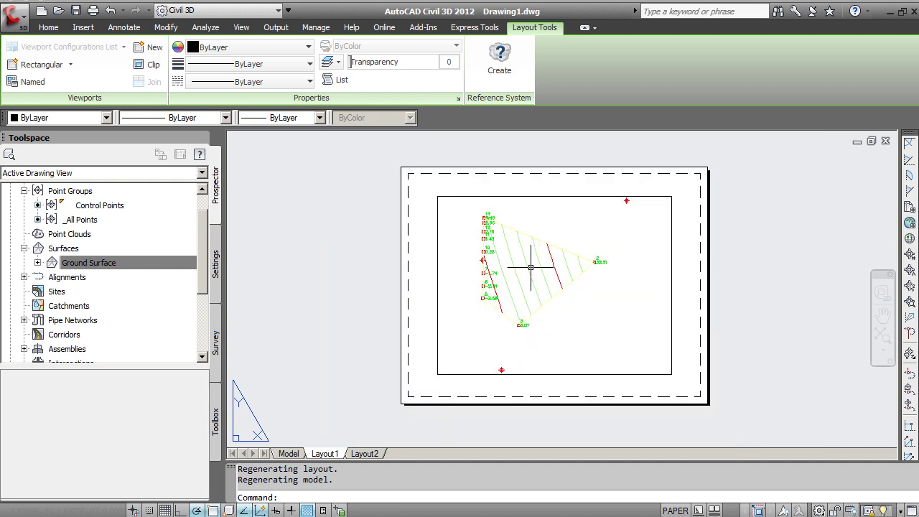
Step: Zoom out inside the Layout1 viewport so the whole ground surface fits, then return to paper space
double_click(454, 223)
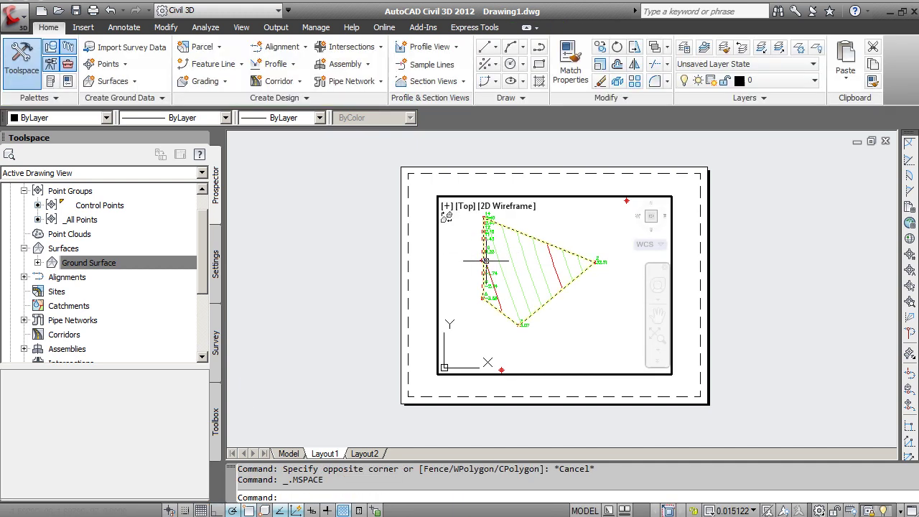
mouse_move(486, 259)
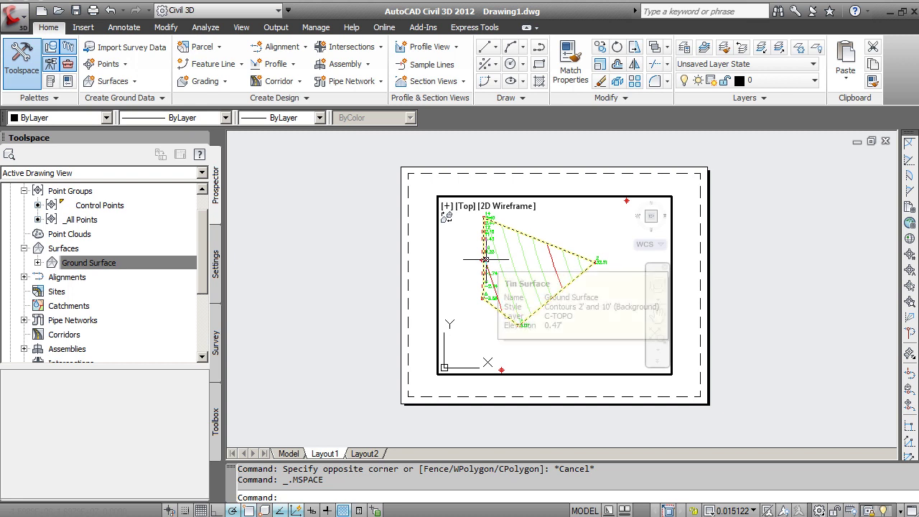
scroll(486, 259, up, 1)
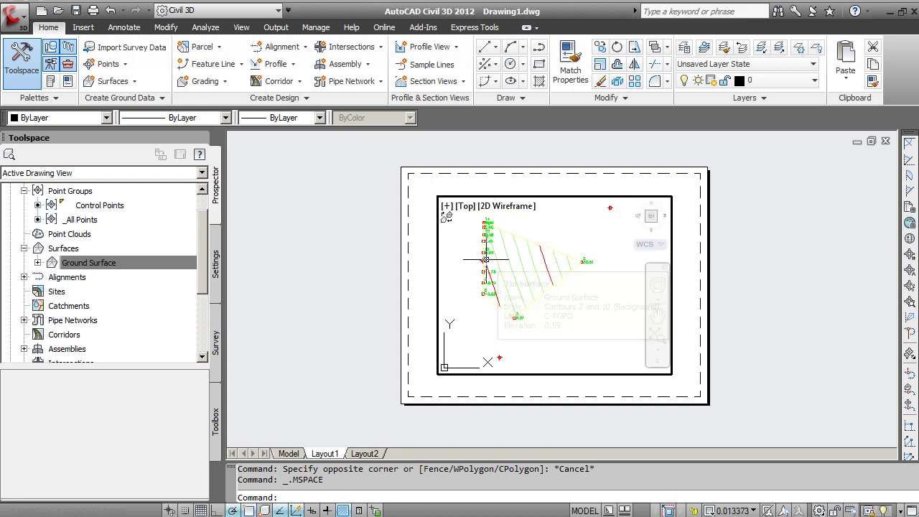
scroll(486, 259, down, 2)
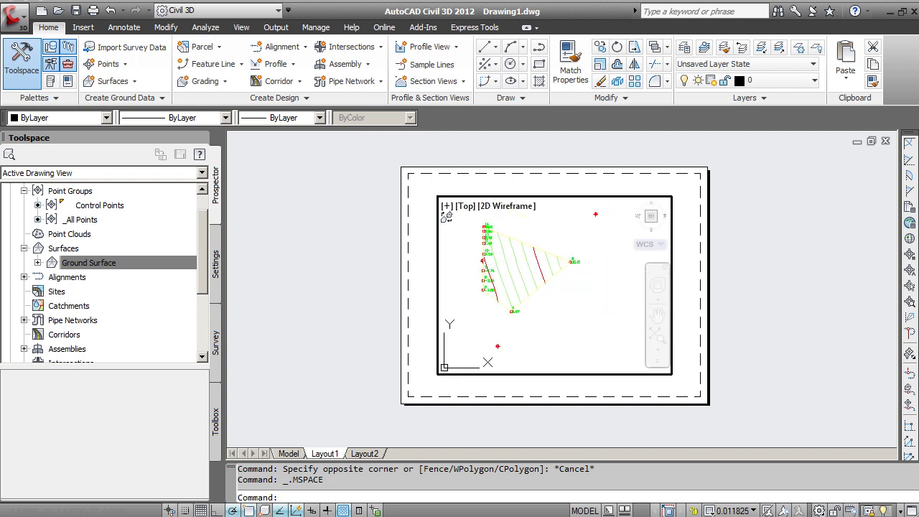
double_click(422, 266)
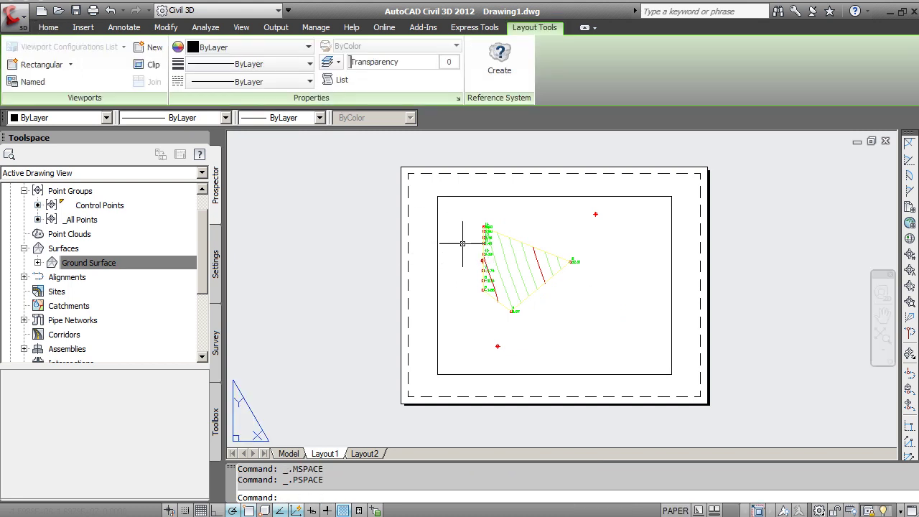
scroll(464, 242, up, 1)
scroll(463, 243, down, 2)
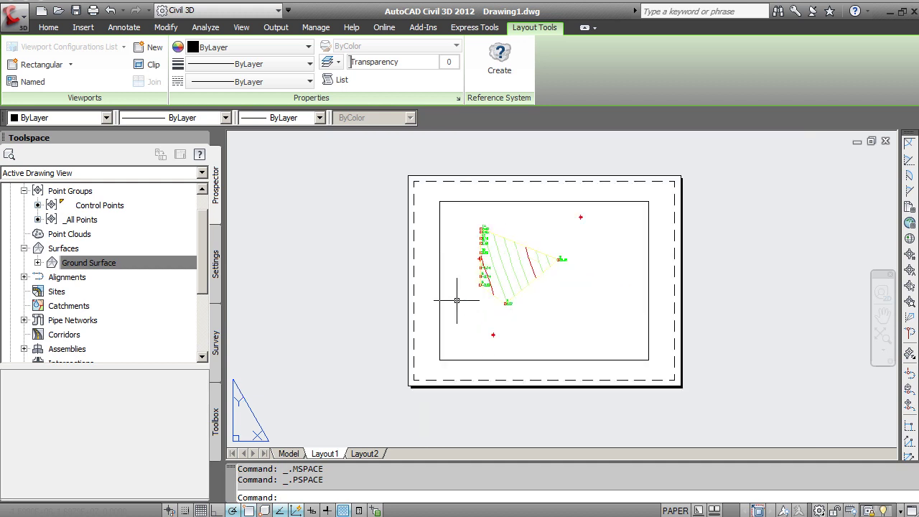
Step: Import the Ansi B layout from the Map Book Template - 11x17 Classic template file
right_click(340, 458)
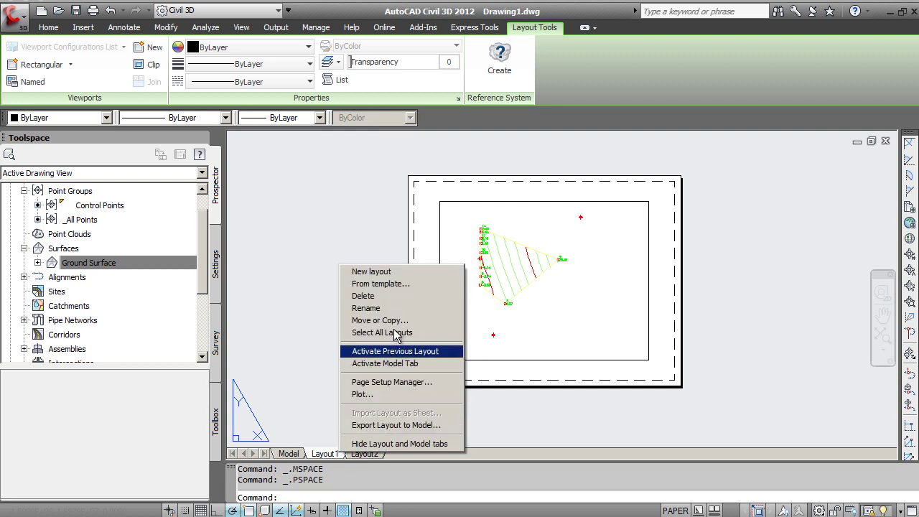
click(386, 287)
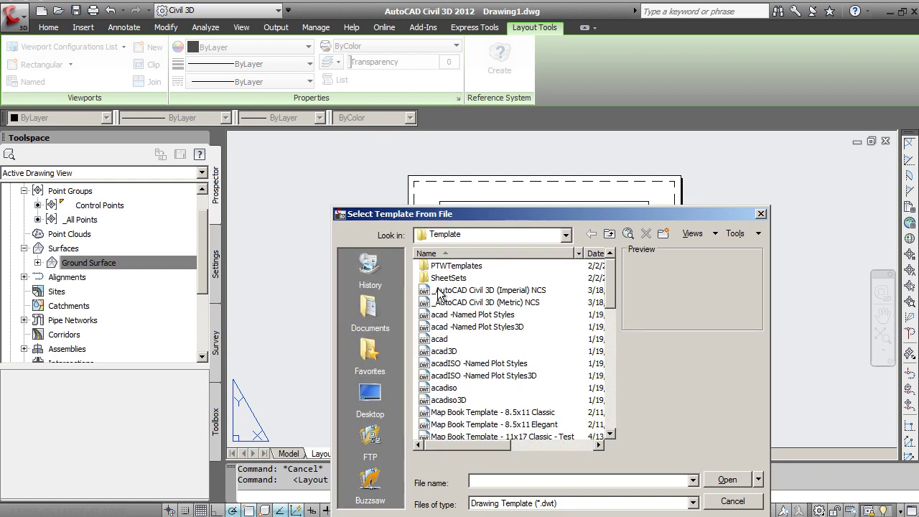
drag(611, 282, 611, 298)
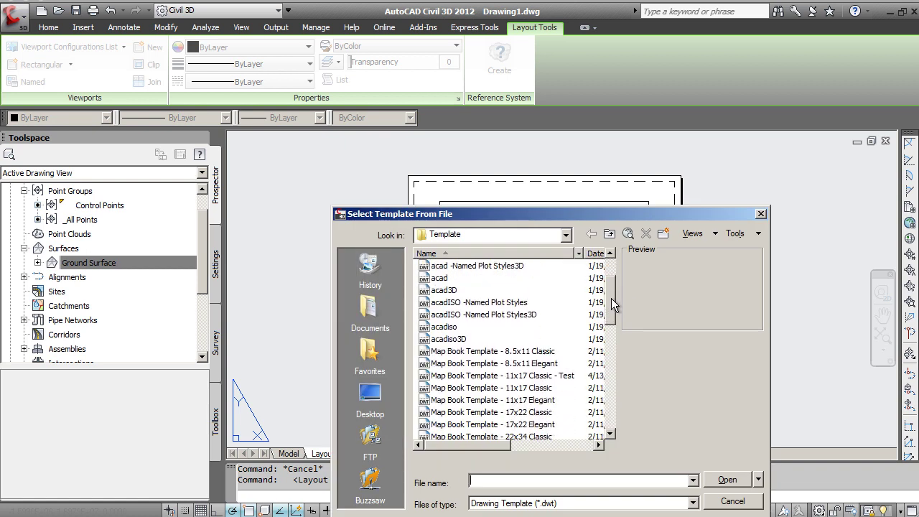
click(524, 389)
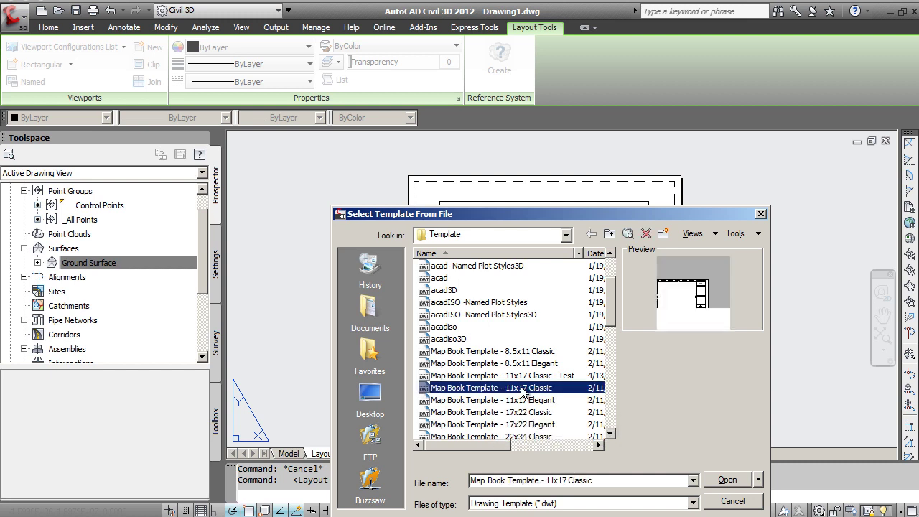
double_click(524, 392)
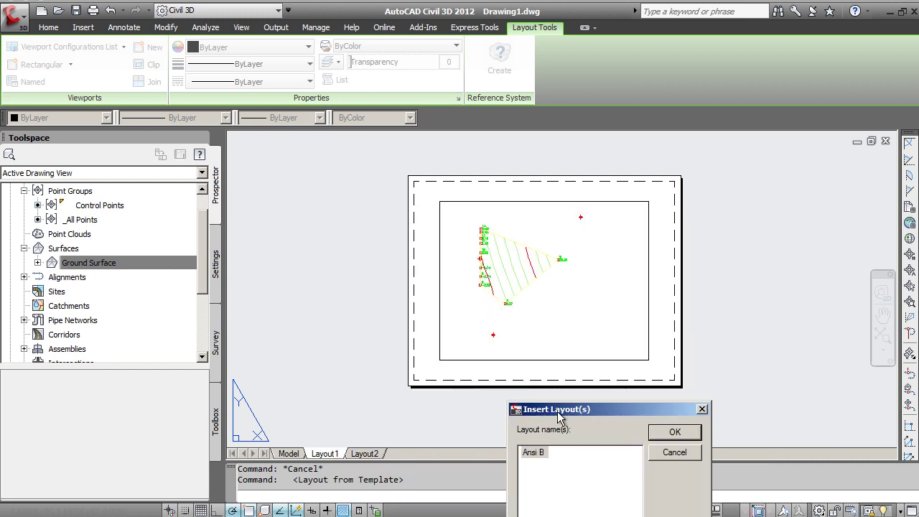
click(671, 433)
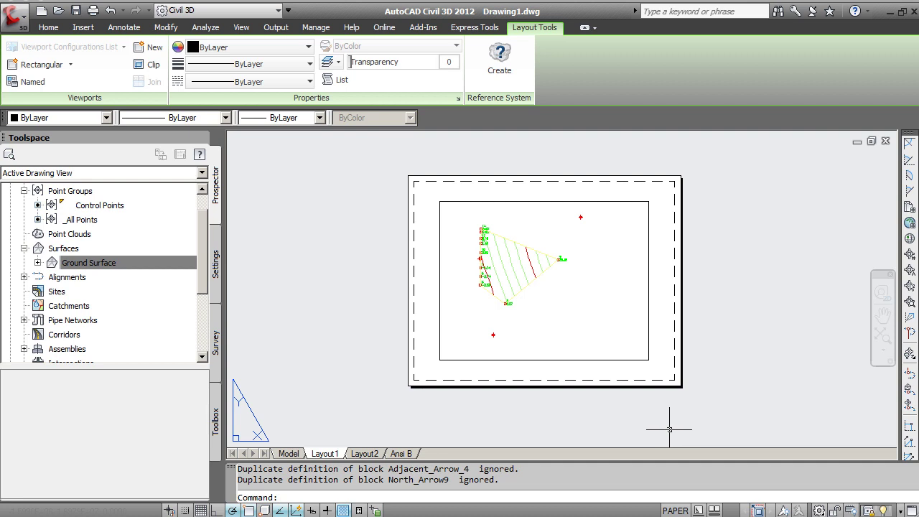
Step: Switch to the new Ansi B layout and fit the whole sheet on screen
click(414, 454)
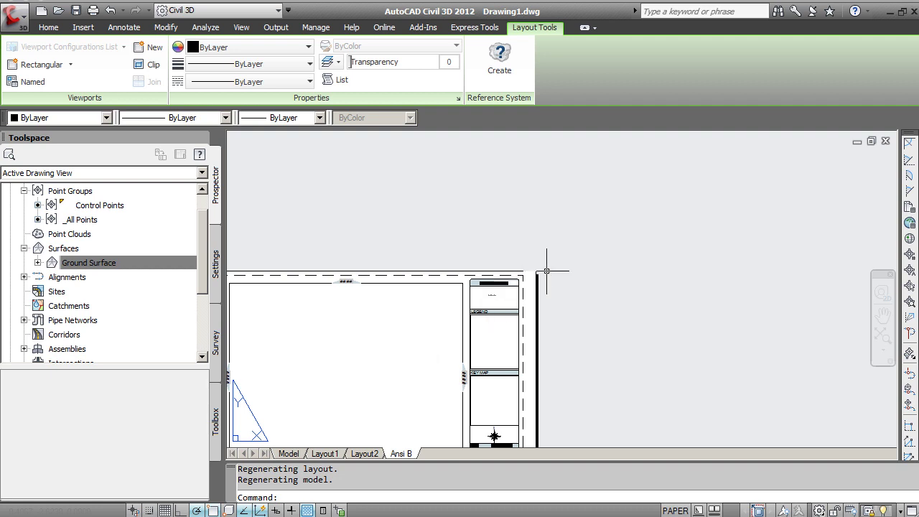
scroll(566, 251, down, 2)
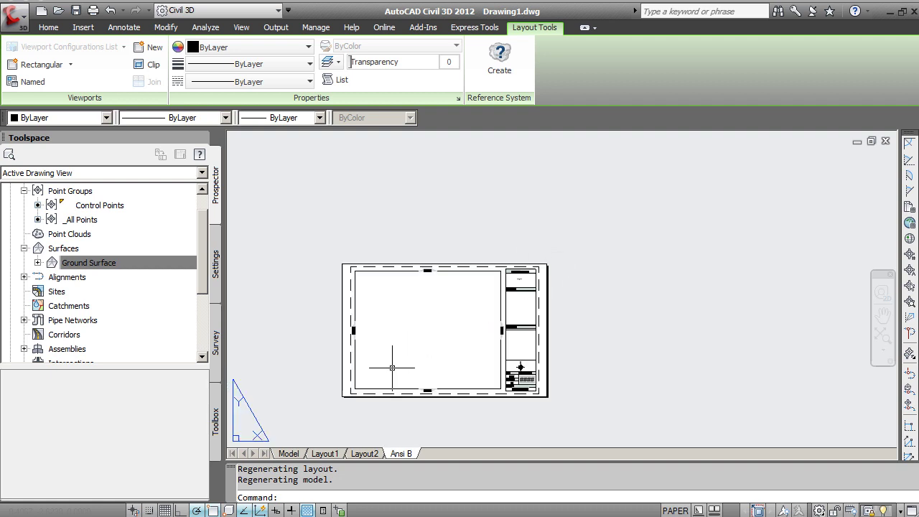
scroll(337, 393, up, 2)
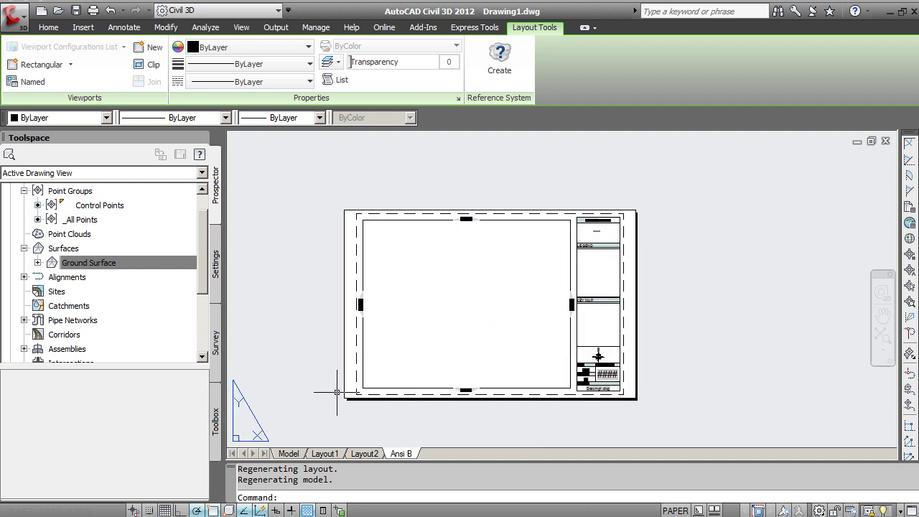
scroll(322, 342, up, 2)
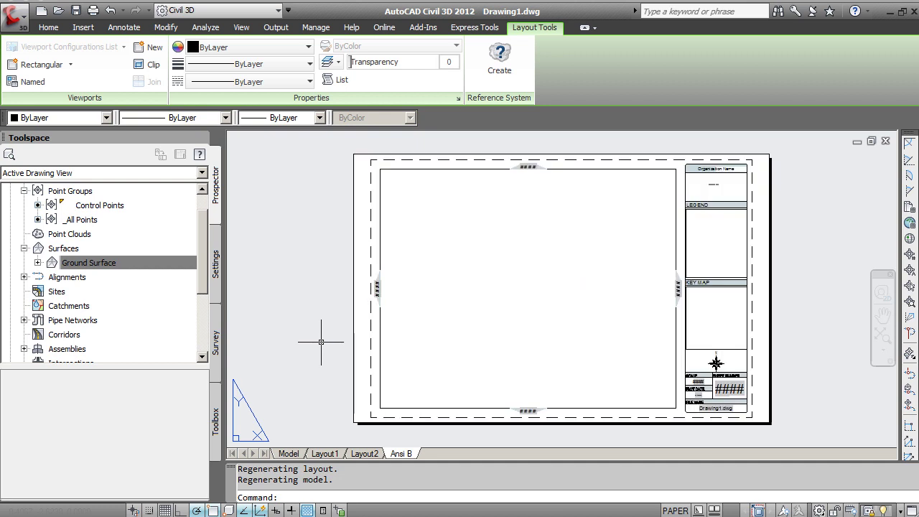
Step: Activate the Ansi B viewport and zoom to extents so the full ground surface shows
double_click(529, 240)
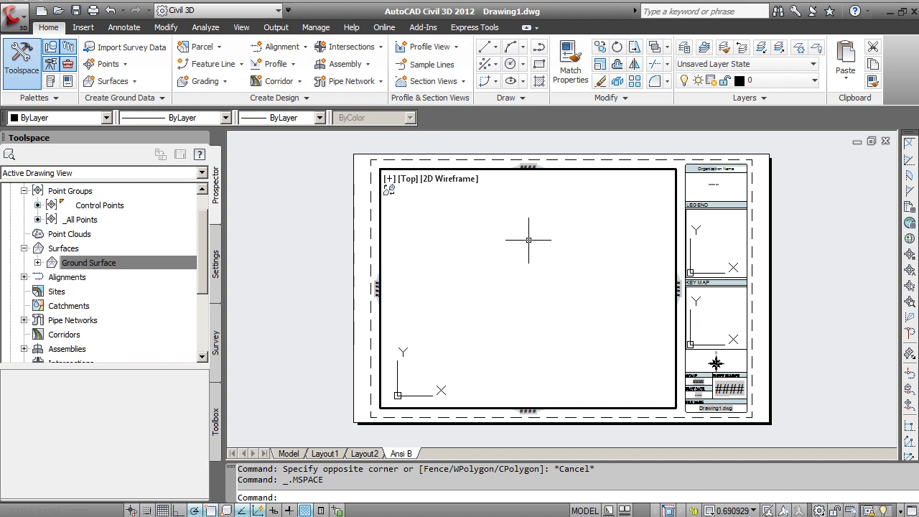
key(Return)
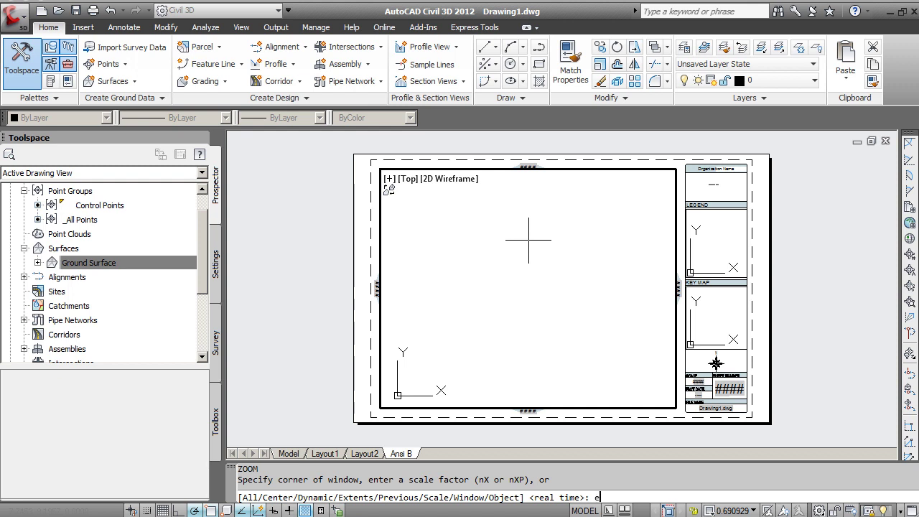
key(Return)
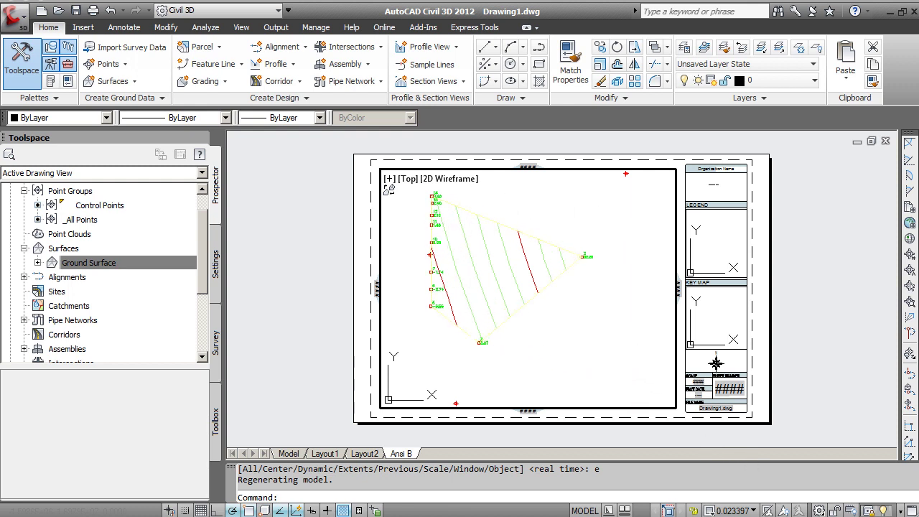
Step: Try annotation scales 1" = 10', 1" = 1' and 1" = 20', settling on 1" = 40'
click(757, 512)
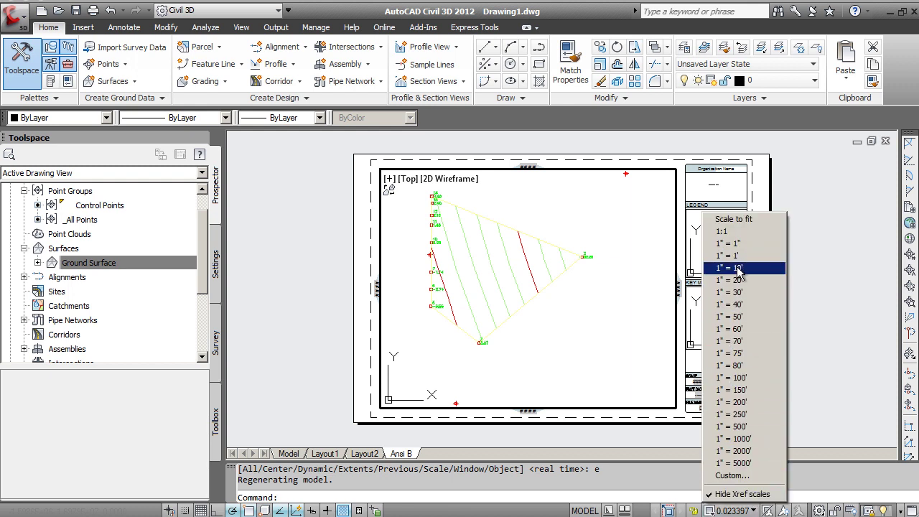
click(729, 268)
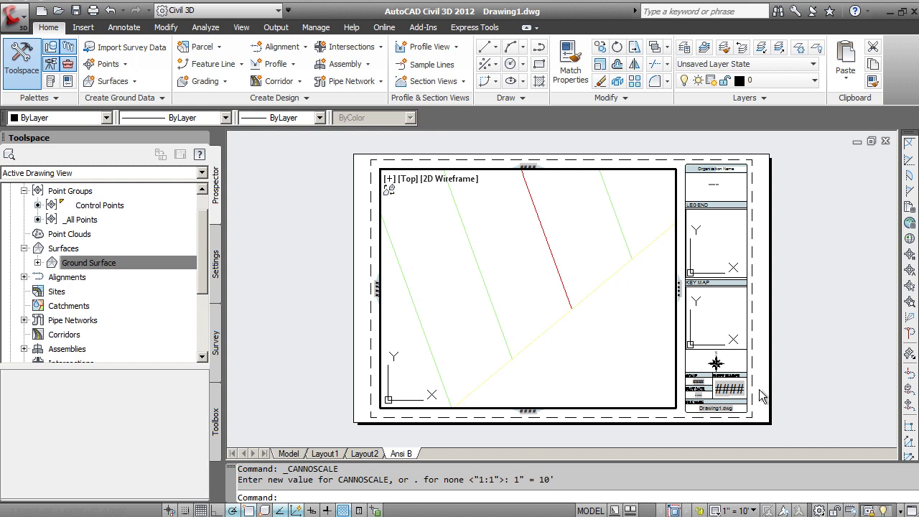
click(755, 511)
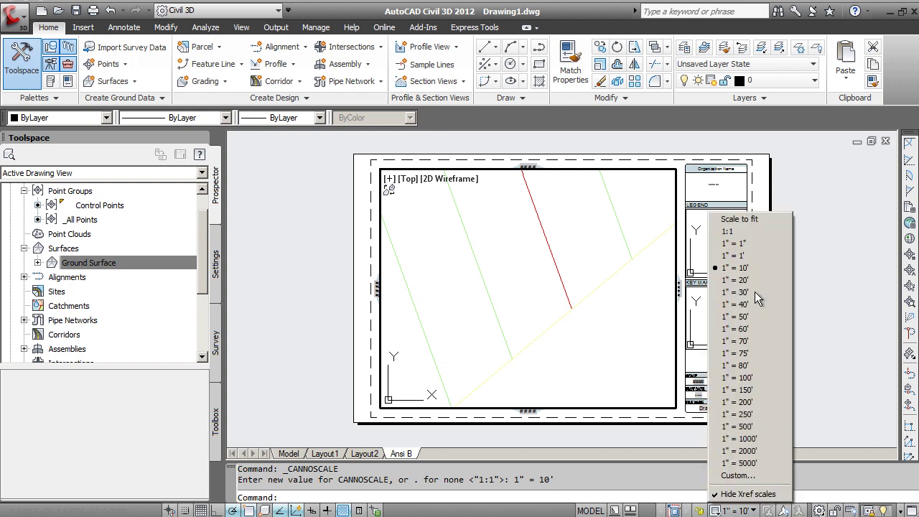
click(740, 257)
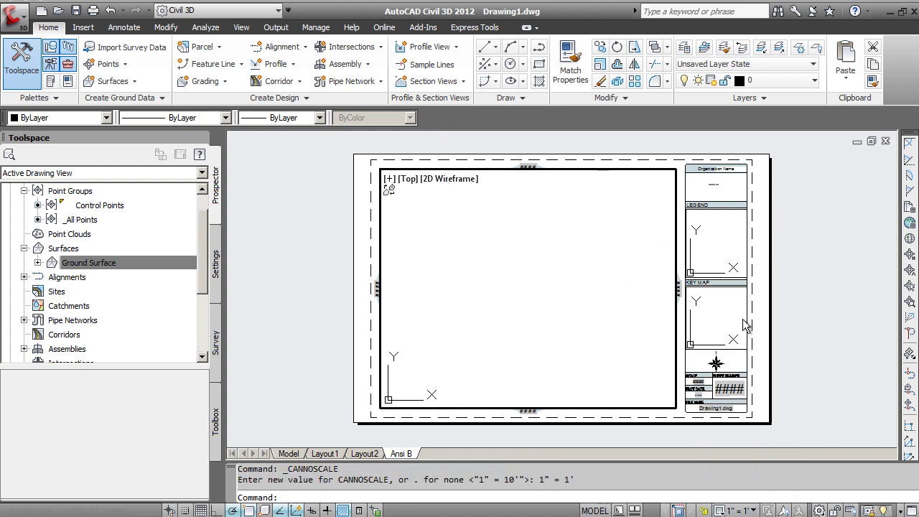
click(756, 511)
click(740, 280)
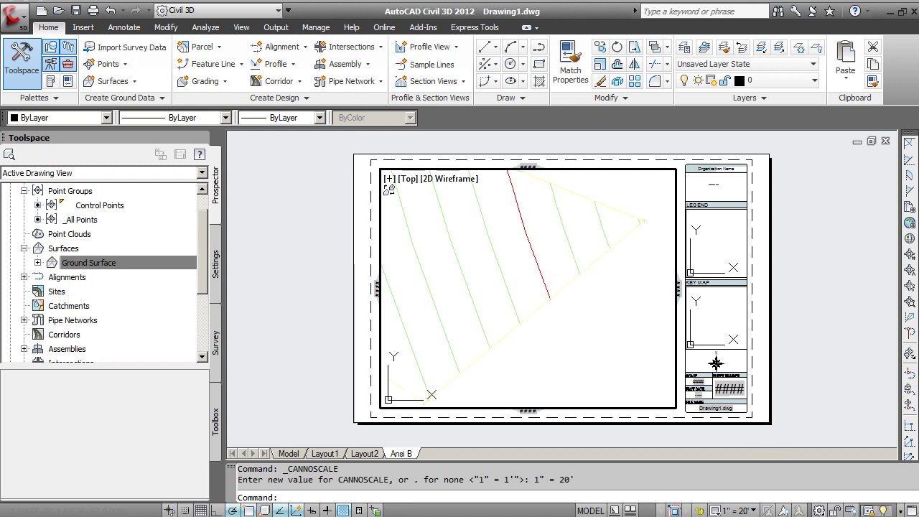
click(740, 511)
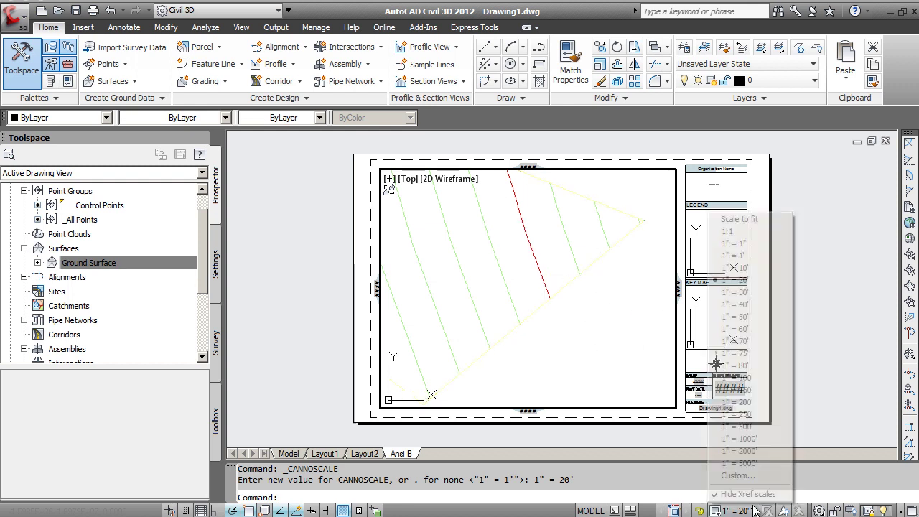
click(745, 305)
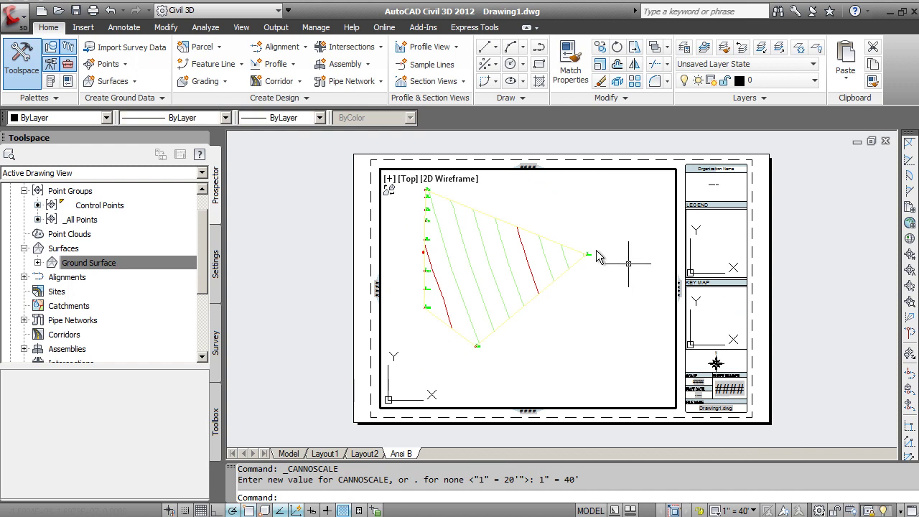
Step: Clear a stray selection window and zoom until the ground surface fills the viewport
mouse_move(495, 216)
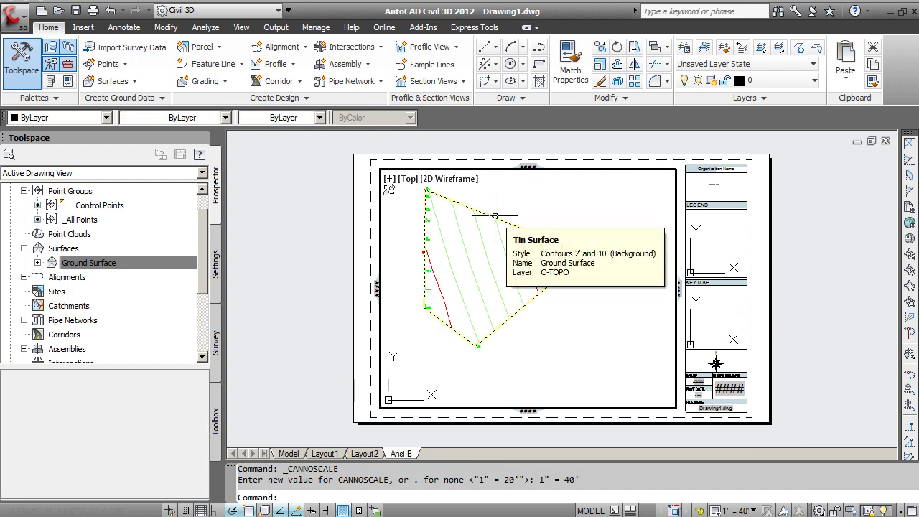
click(558, 210)
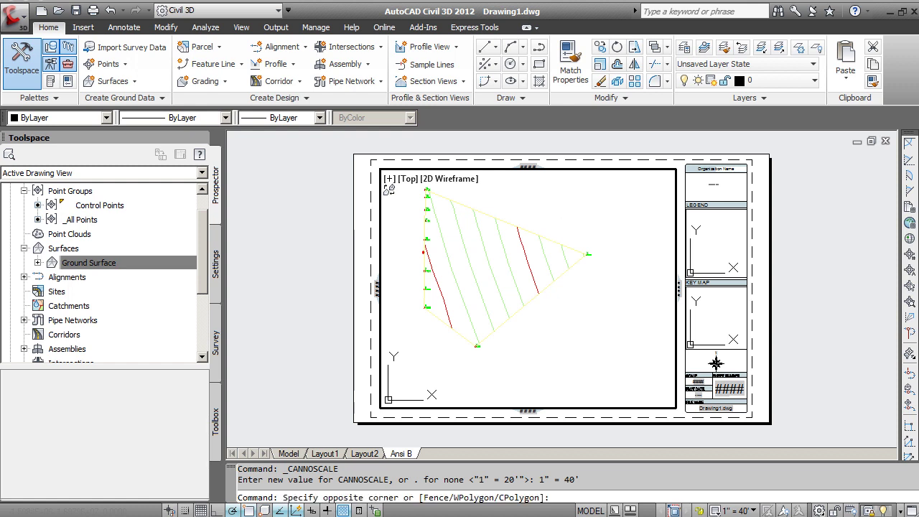
click(550, 206)
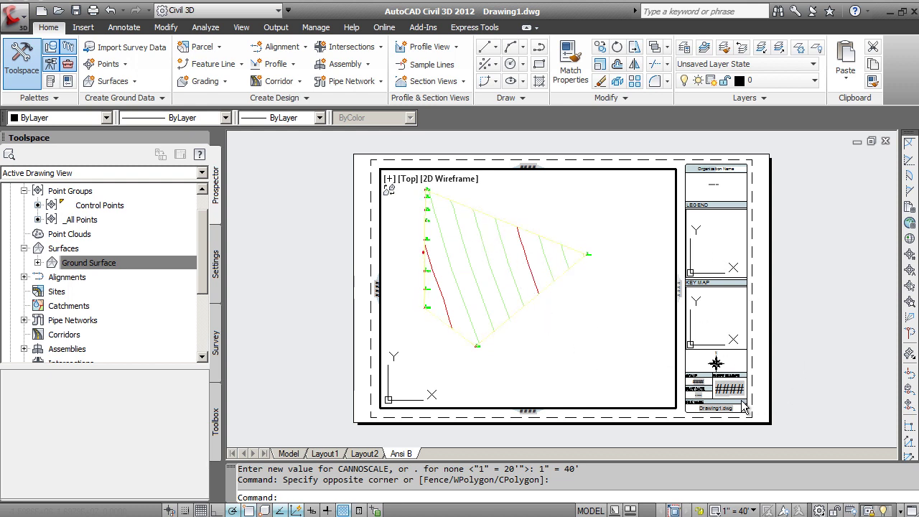
scroll(719, 398, up, 5)
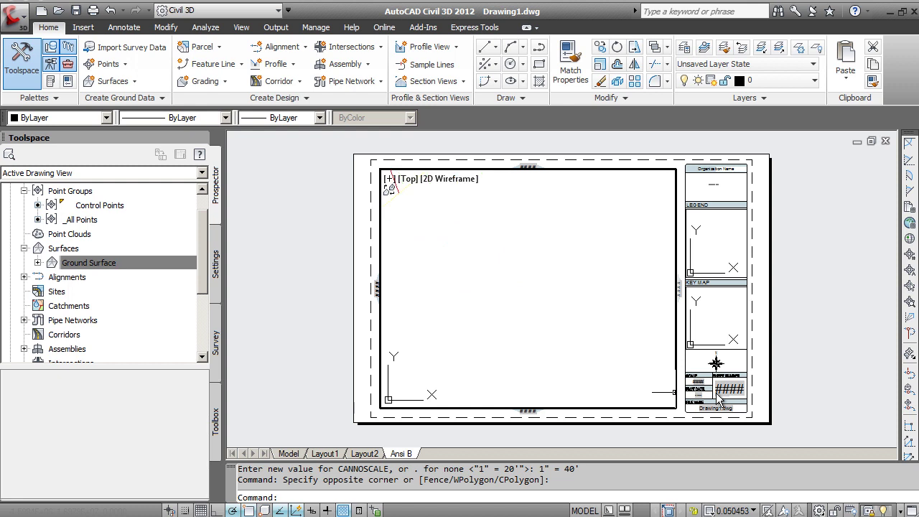
scroll(579, 318, down, 5)
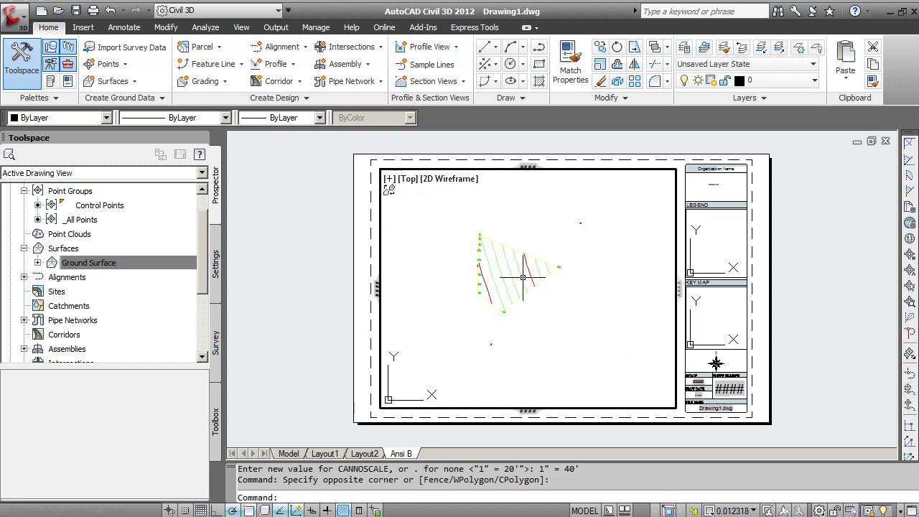
scroll(484, 260, up, 3)
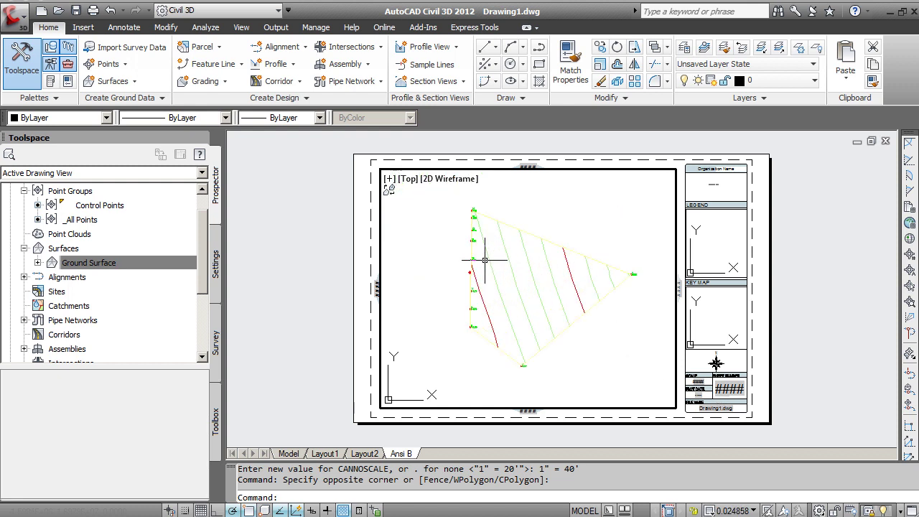
scroll(582, 322, up, 2)
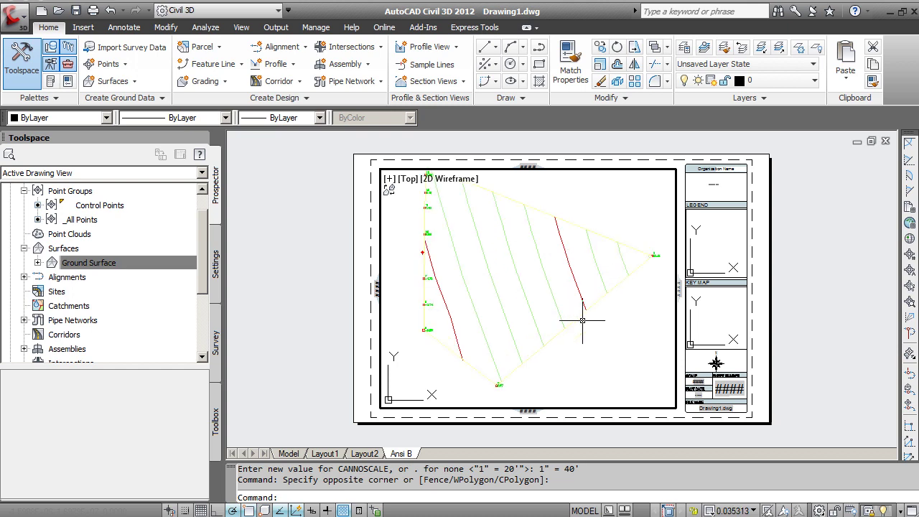
Step: Return to paper space and inspect the title block's SCALE attribute, closing it unchanged
double_click(756, 311)
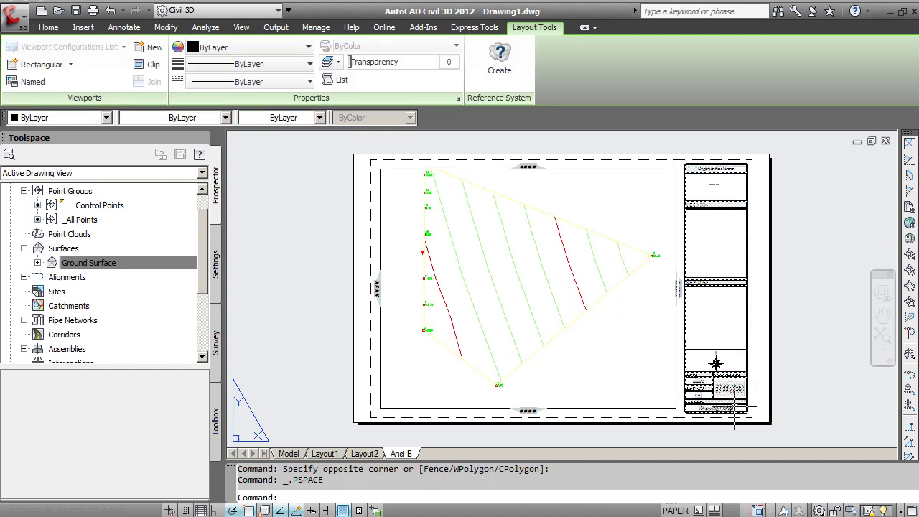
scroll(714, 415, up, 5)
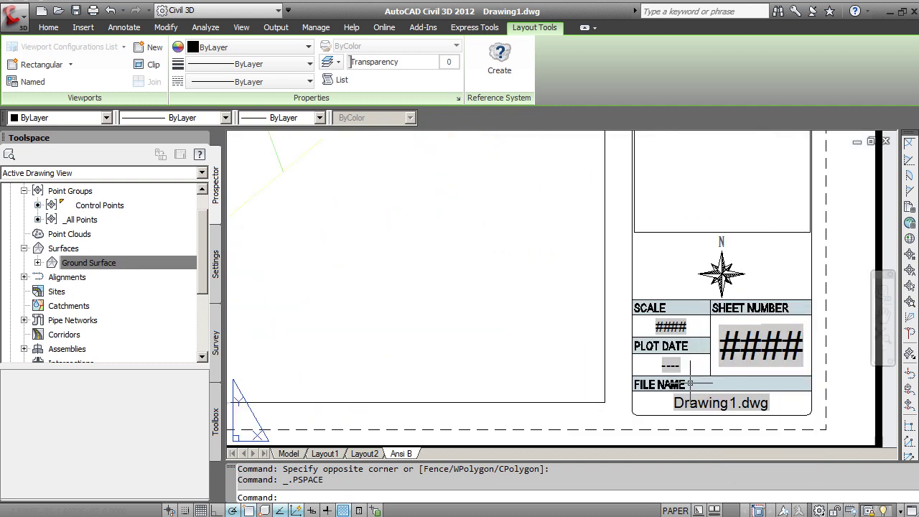
click(693, 383)
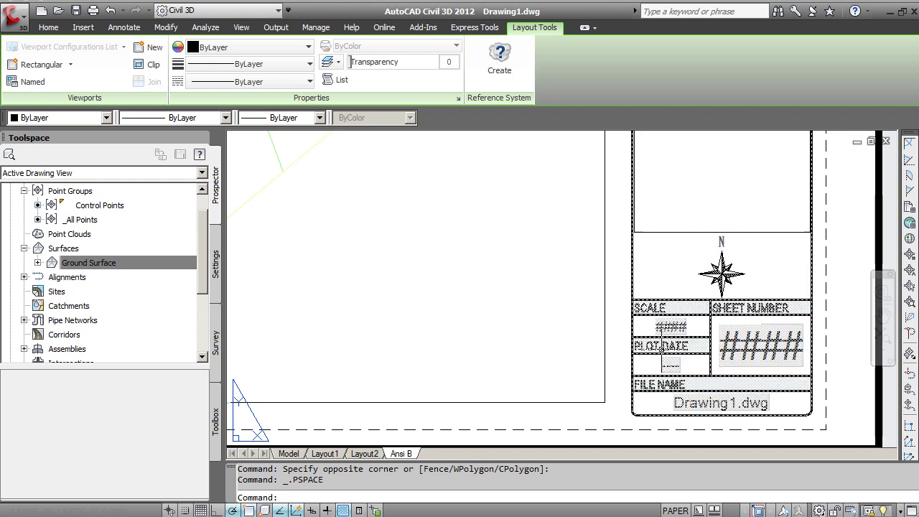
double_click(676, 327)
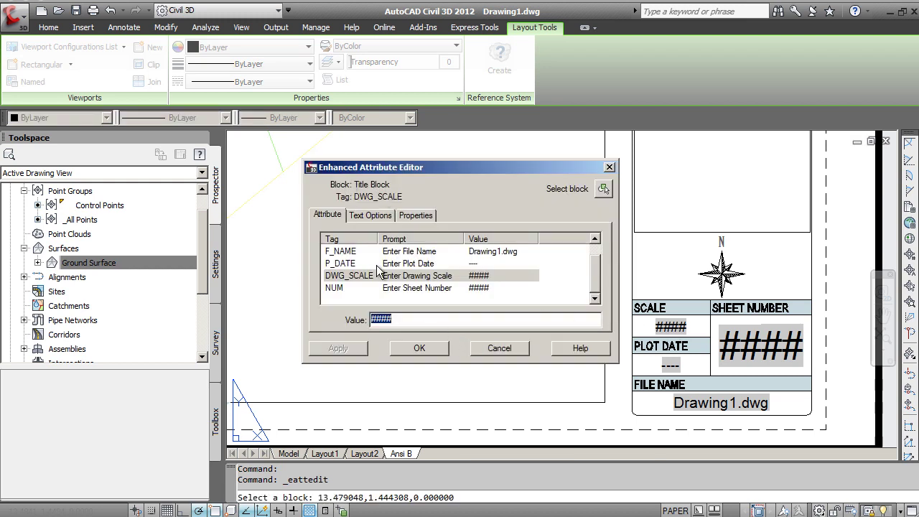
click(420, 349)
Step: Erase the placeholder text beneath the Organization Name heading in the title block
scroll(714, 322, down, 2)
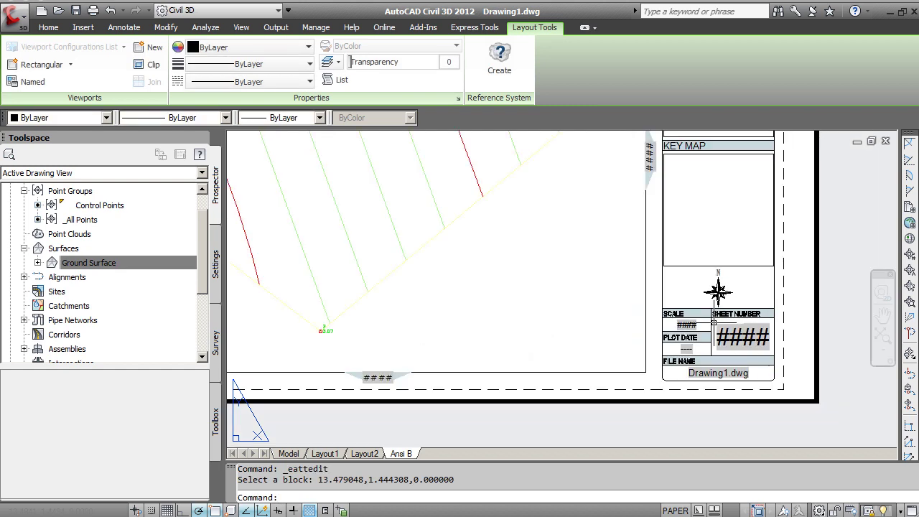
scroll(715, 322, down, 2)
scroll(714, 313, down, 2)
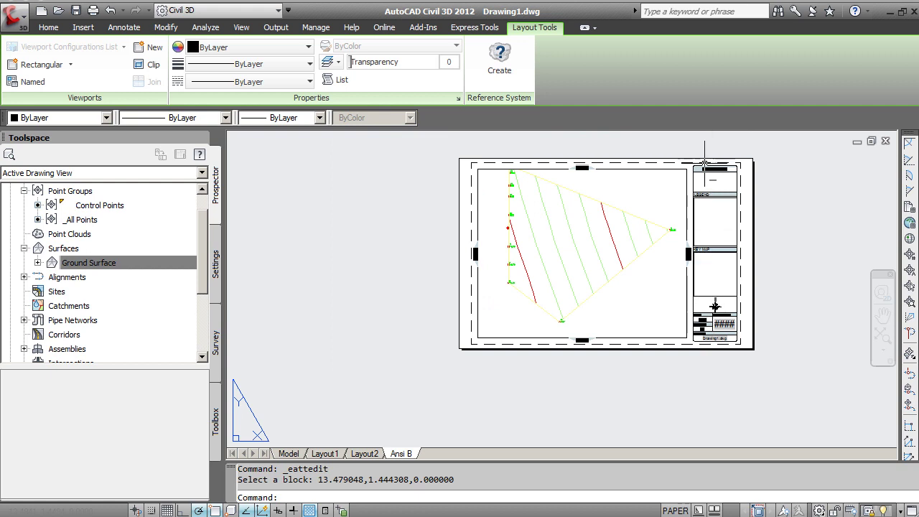
scroll(704, 172, up, 5)
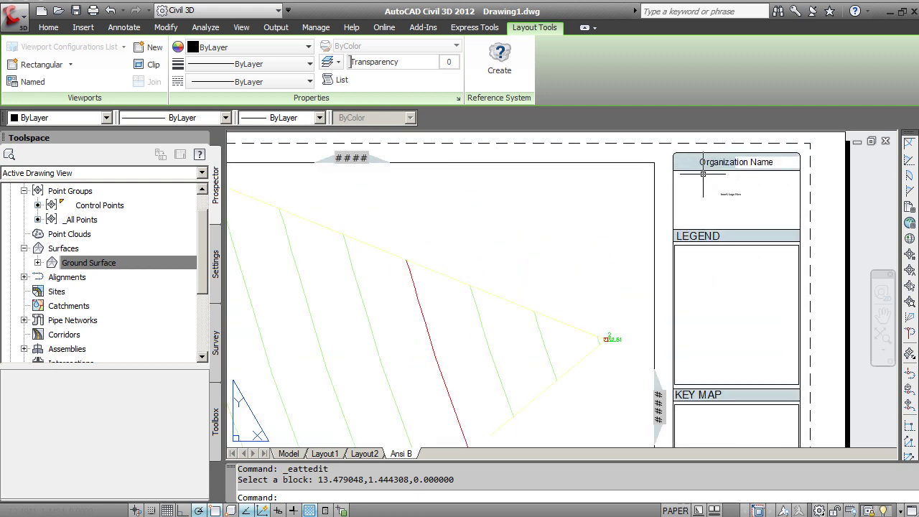
scroll(703, 174, up, 2)
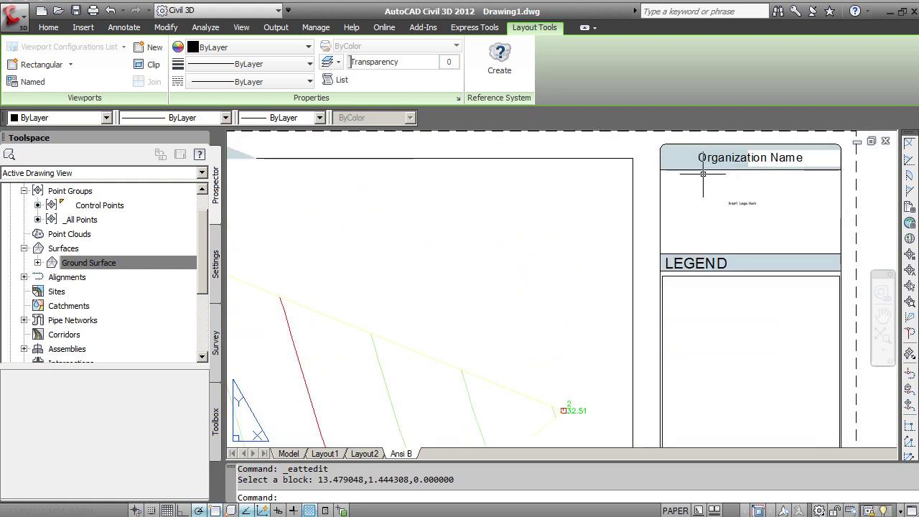
click(735, 204)
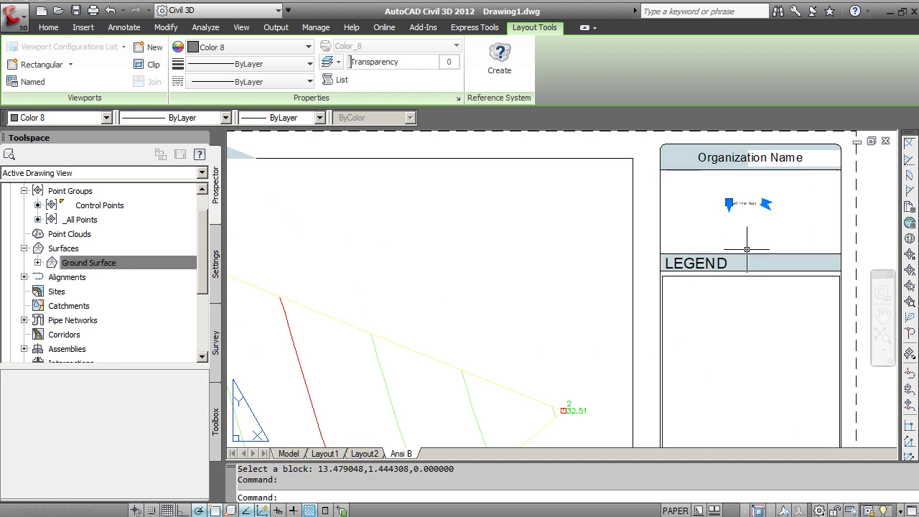
text(erase)
key(Return)
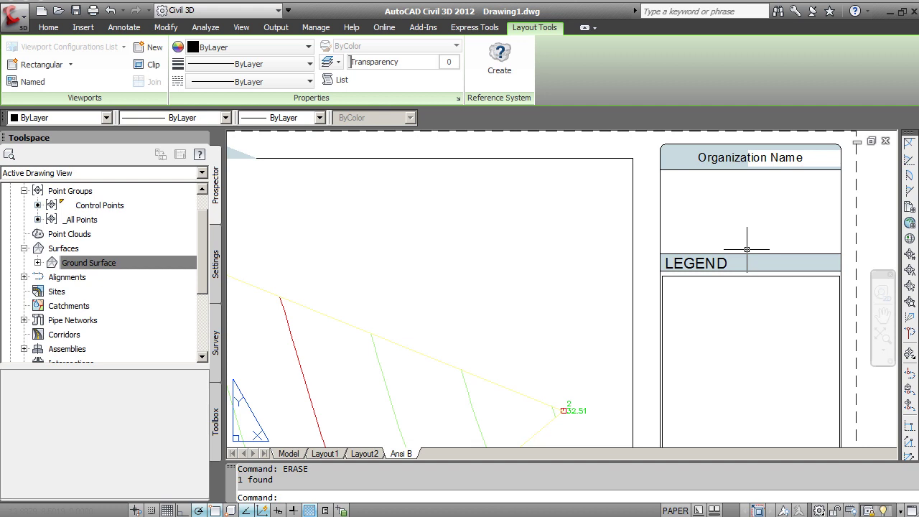
Step: Start single-line TEXT in the box under Organization Name, accepting default height and angle
text(text)
key(Return)
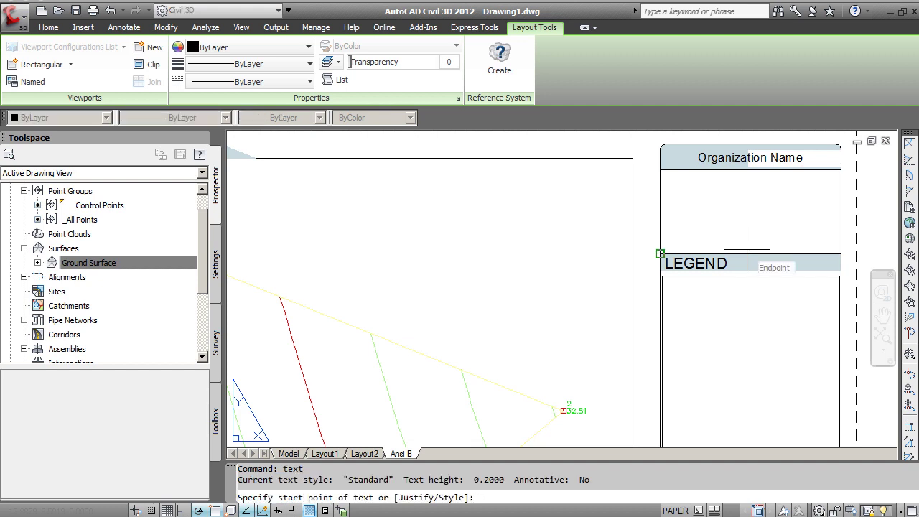
click(695, 203)
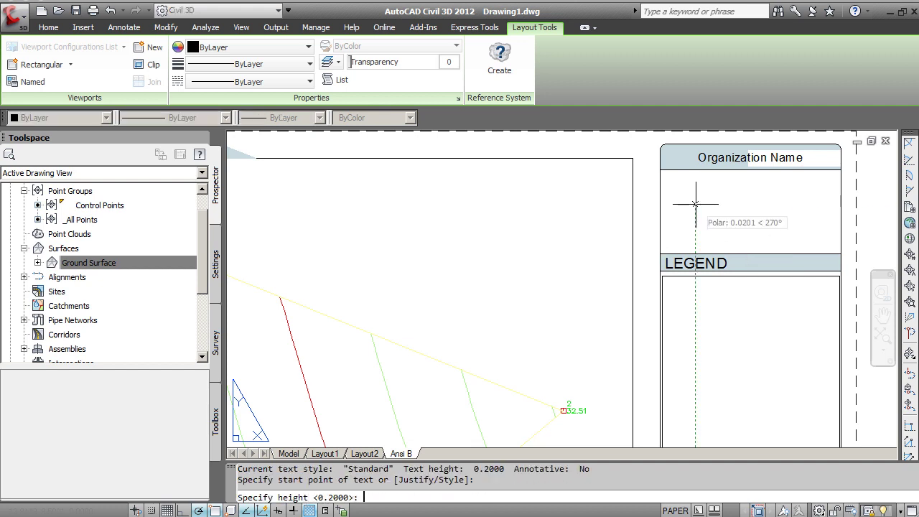
key(Return)
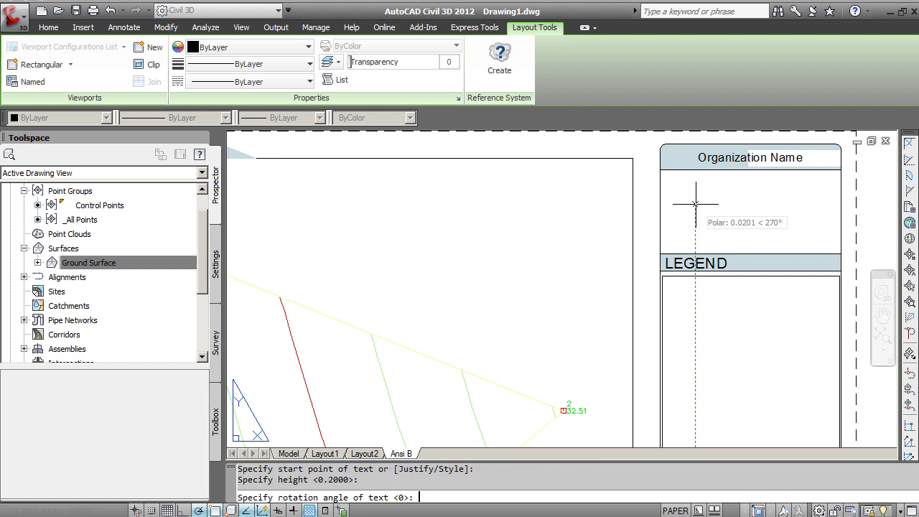
key(Return)
key(Return)
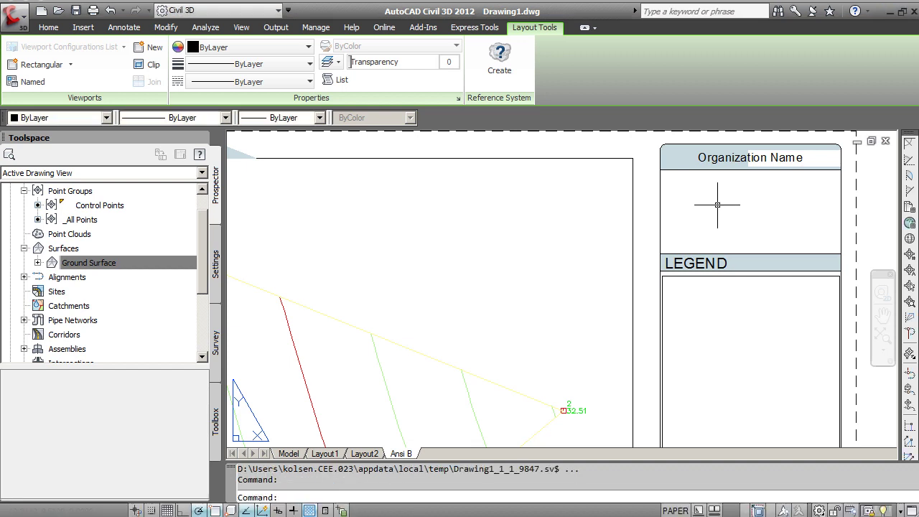
Step: Restart TEXT at a new point under Organization Name, keeping the 0.2000 default height
text(TY)
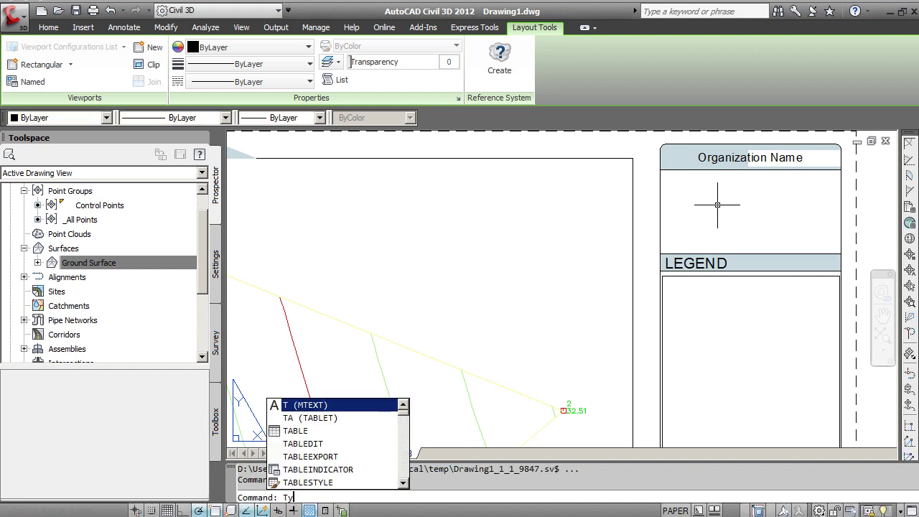
key(BackSpace)
key(BackSpace)
key(BackSpace)
text(test)
key(BackSpace)
key(BackSpace)
text(xt)
key(Return)
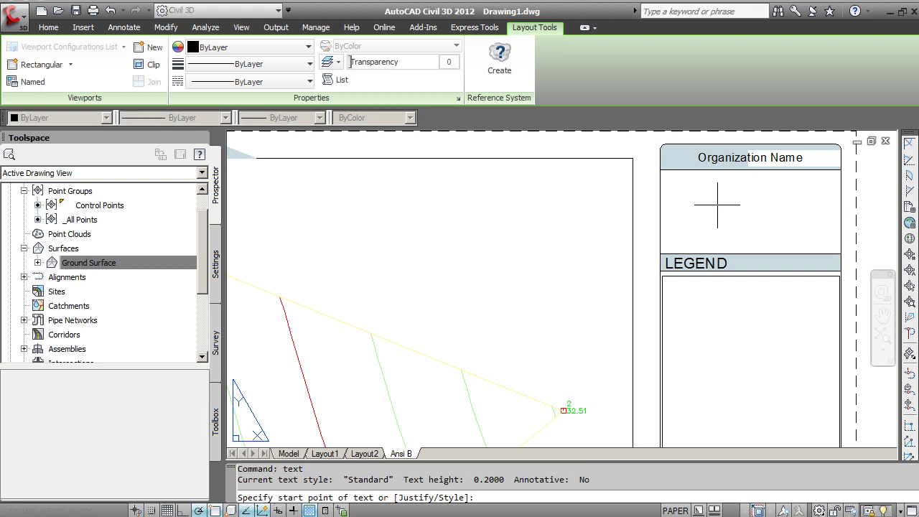
click(687, 221)
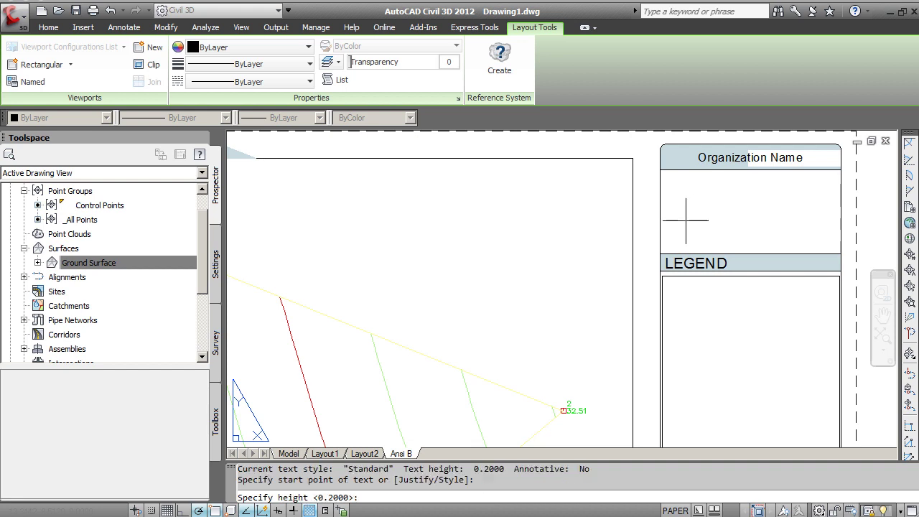
key(Return)
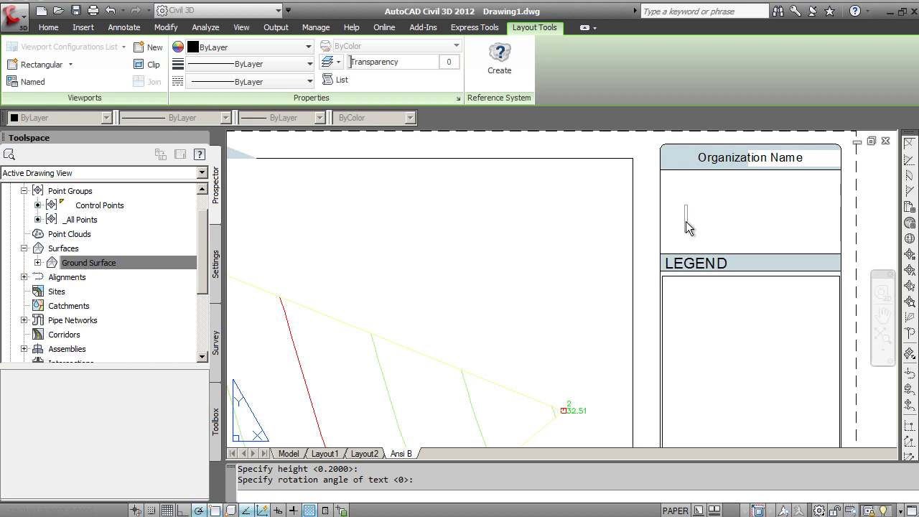
Step: Enter a 'Name:' line with the author's first name and a 'Section: 1' line, then commit
text(Name: Karl)
key(Return)
text(Section: )
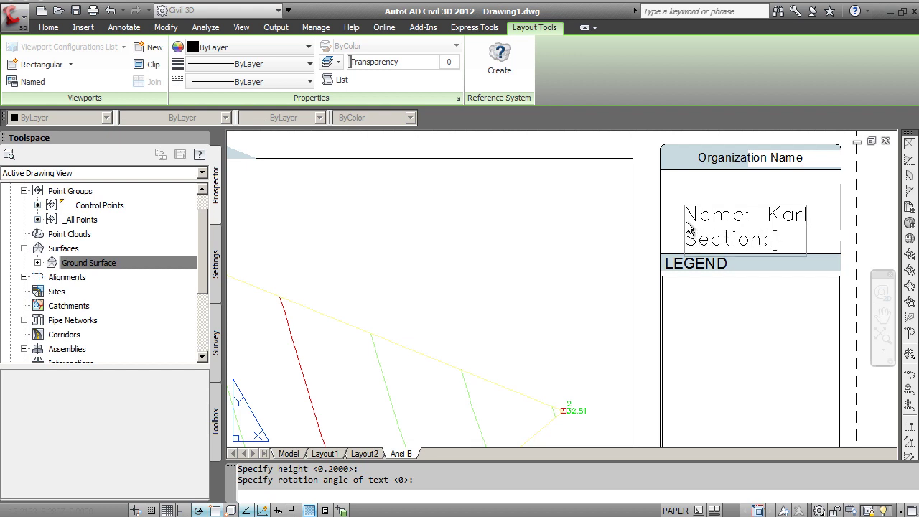
text(1)
click(694, 196)
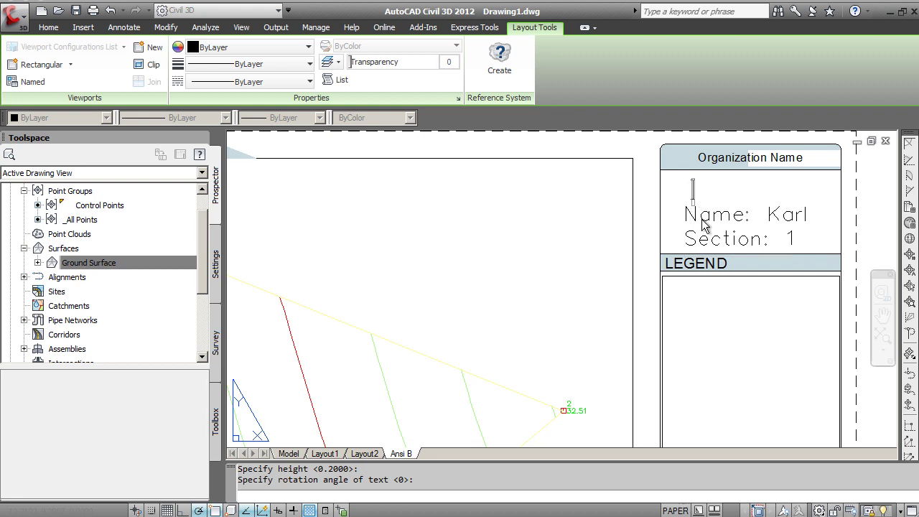
scroll(710, 276, down, 6)
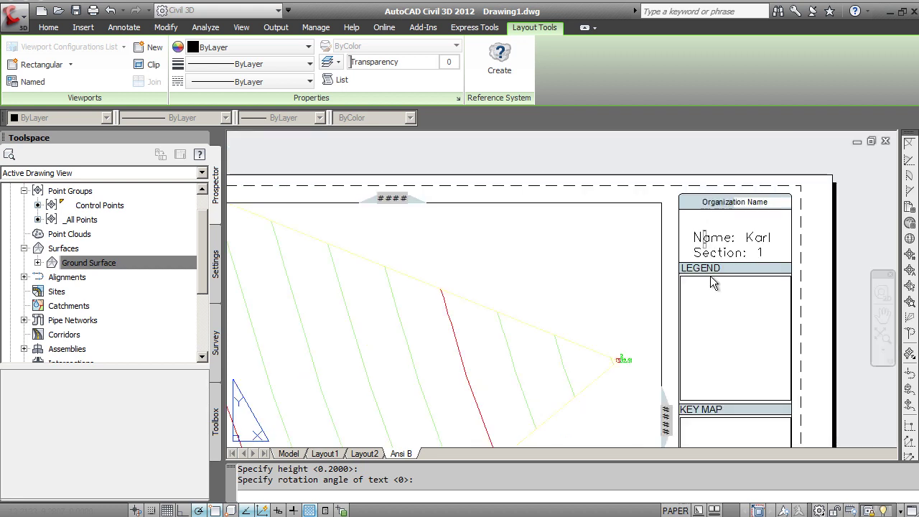